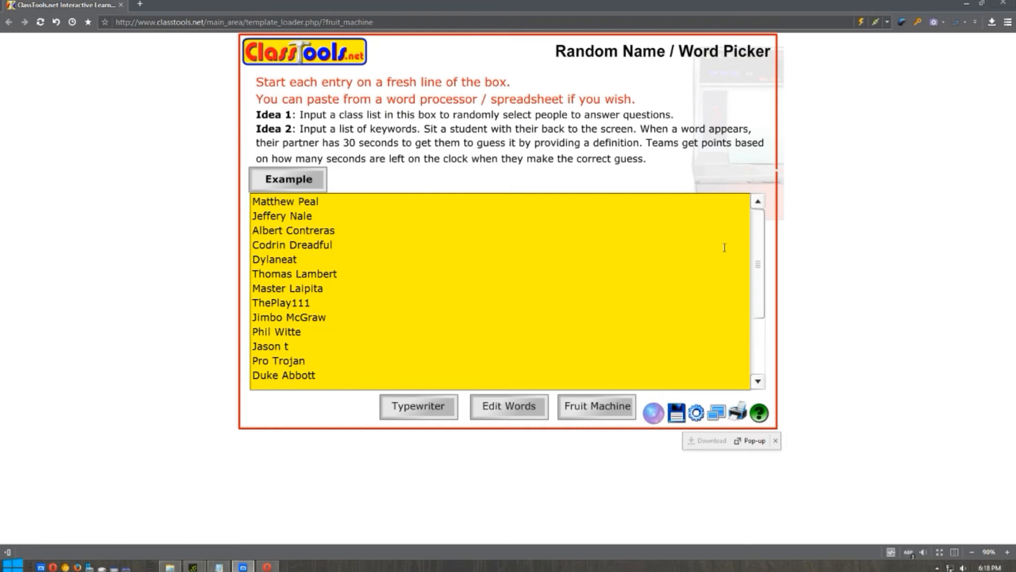
pyautogui.moveTo(758, 231); pyautogui.dragTo(761, 301)
pyautogui.scroll(5, 751, 289)
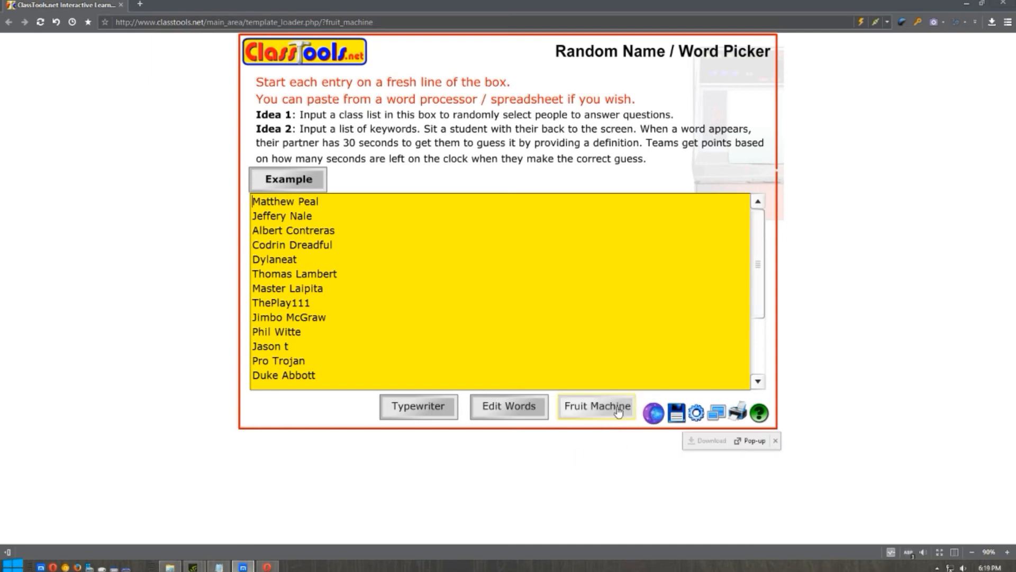
pyautogui.moveTo(597, 406)
pyautogui.click(598, 406)
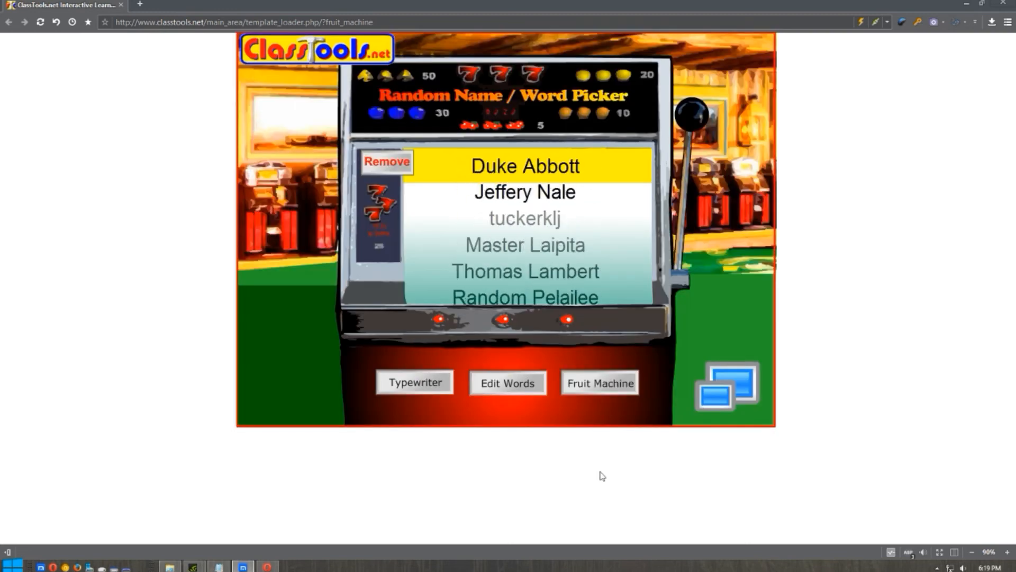